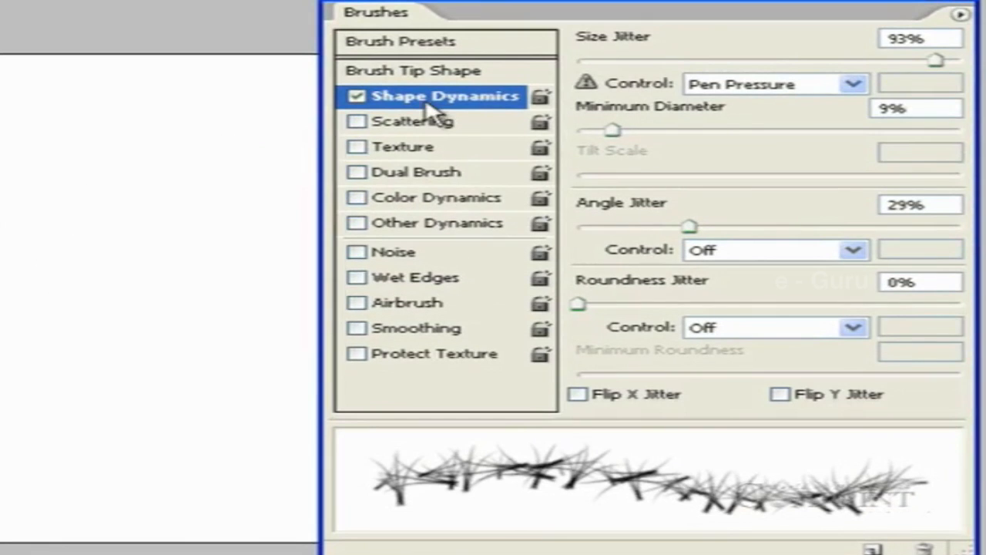
# Set the grass brush's Size Jitter to 38% and Minimum Diameter to 56%, painting a short test stroke between the changes
pyautogui.moveTo(944, 68)
pyautogui.mouseDown()
pyautogui.moveTo(538, 68)
pyautogui.moveTo(892, 66)
pyautogui.moveTo(675, 64)
pyautogui.moveTo(728, 65)
pyautogui.mouseUp()
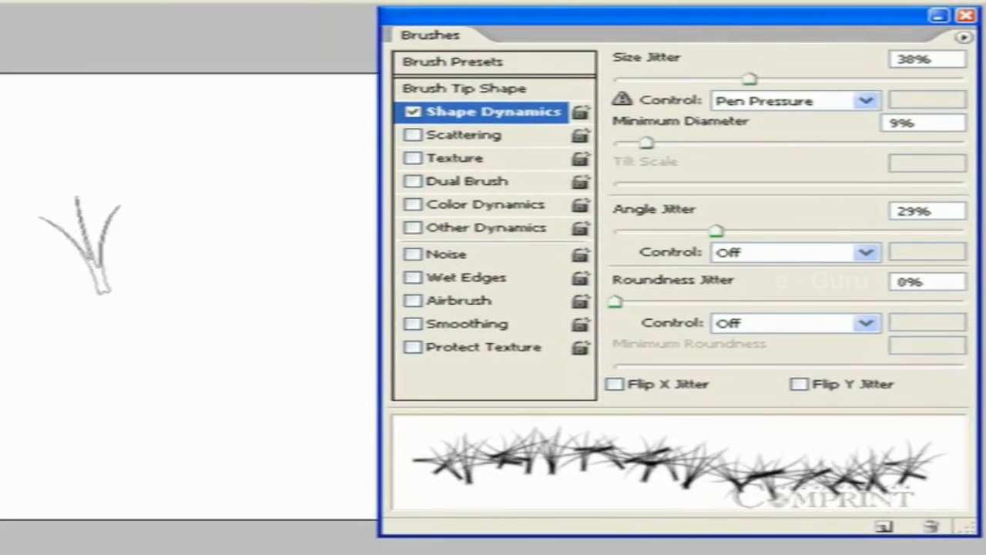
pyautogui.moveTo(26, 207); pyautogui.dragTo(166, 206)
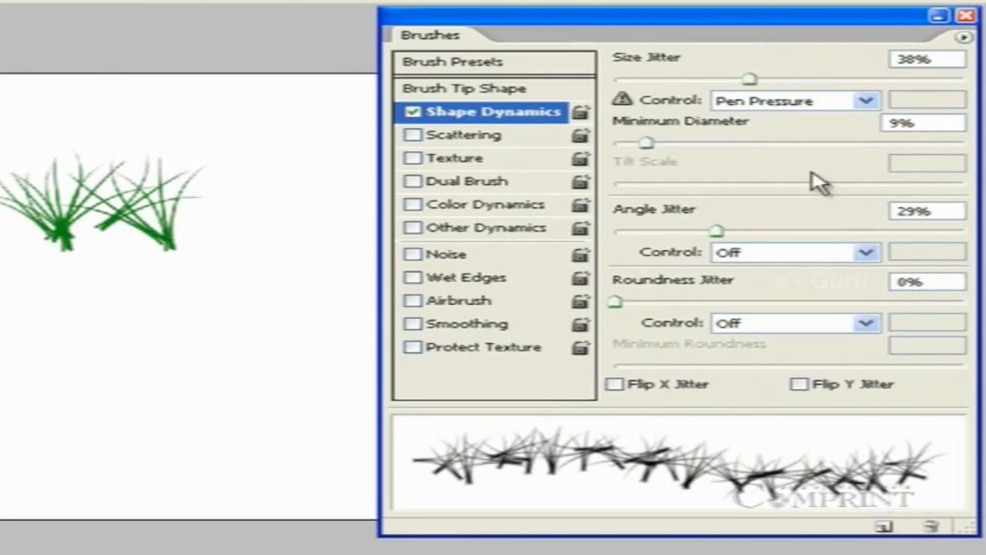
pyautogui.moveTo(647, 145)
pyautogui.mouseDown()
pyautogui.moveTo(925, 146)
pyautogui.moveTo(557, 141)
pyautogui.mouseUp()
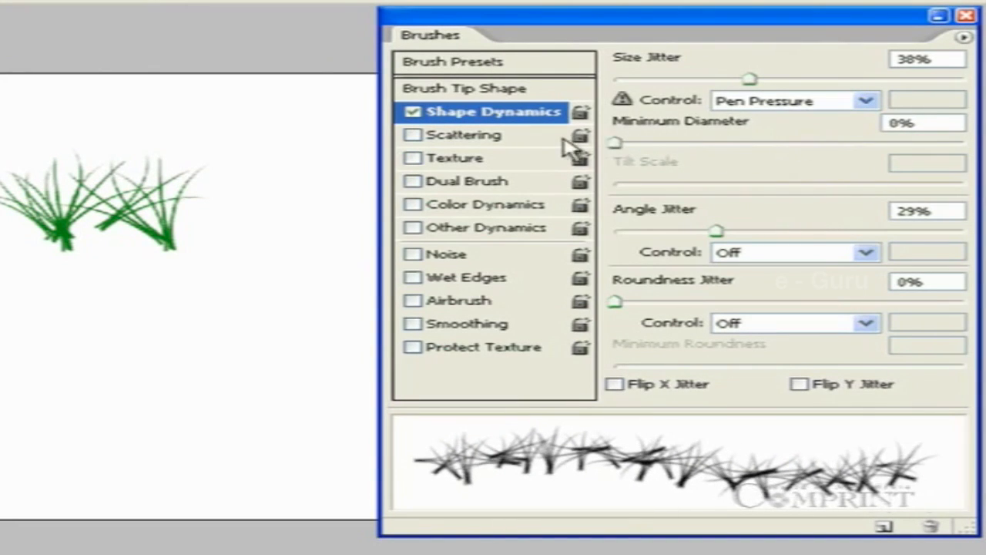
pyautogui.moveTo(621, 148); pyautogui.dragTo(818, 149)
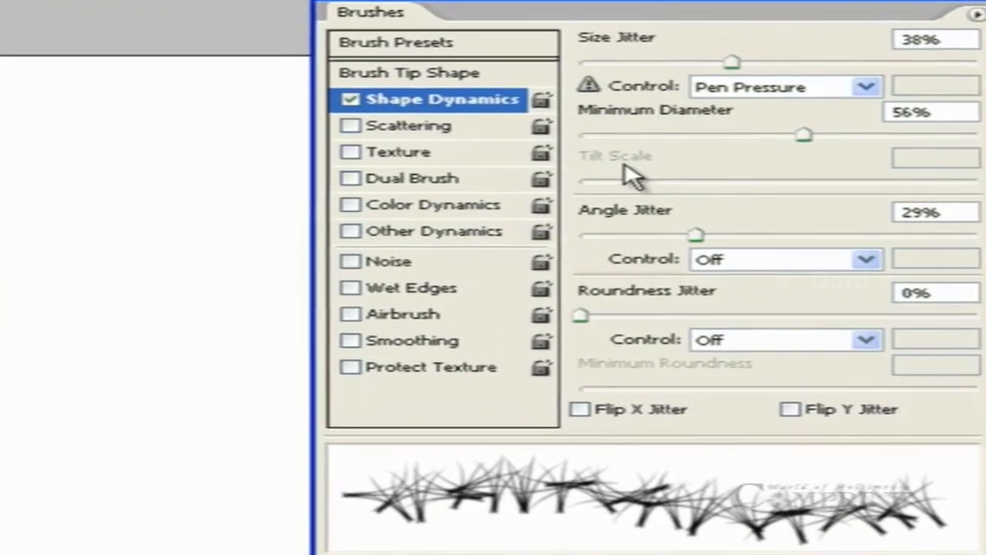
# Set the Angle Jitter to 12% and Roundness Jitter to 28%, and paint two test rows of grass on the canvas
pyautogui.click(463, 73)
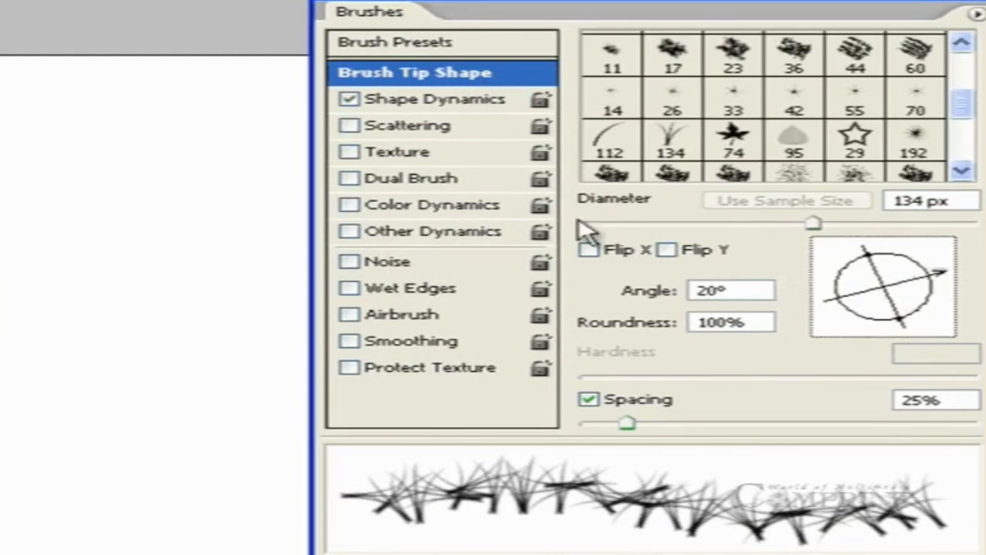
pyautogui.click(449, 108)
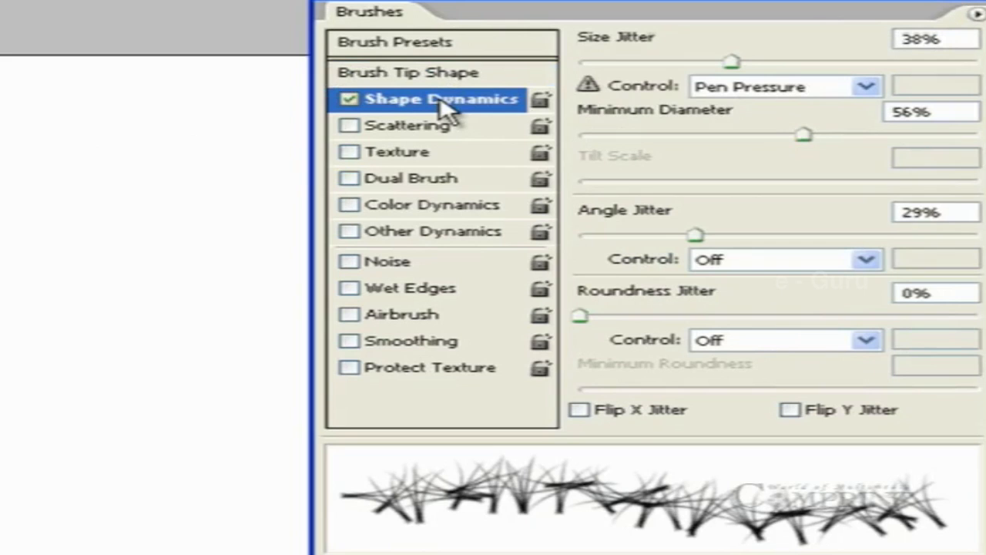
pyautogui.moveTo(692, 236)
pyautogui.mouseDown()
pyautogui.moveTo(972, 237)
pyautogui.moveTo(935, 254)
pyautogui.moveTo(562, 249)
pyautogui.moveTo(644, 254)
pyautogui.moveTo(656, 242)
pyautogui.moveTo(624, 250)
pyautogui.moveTo(636, 245)
pyautogui.mouseUp()
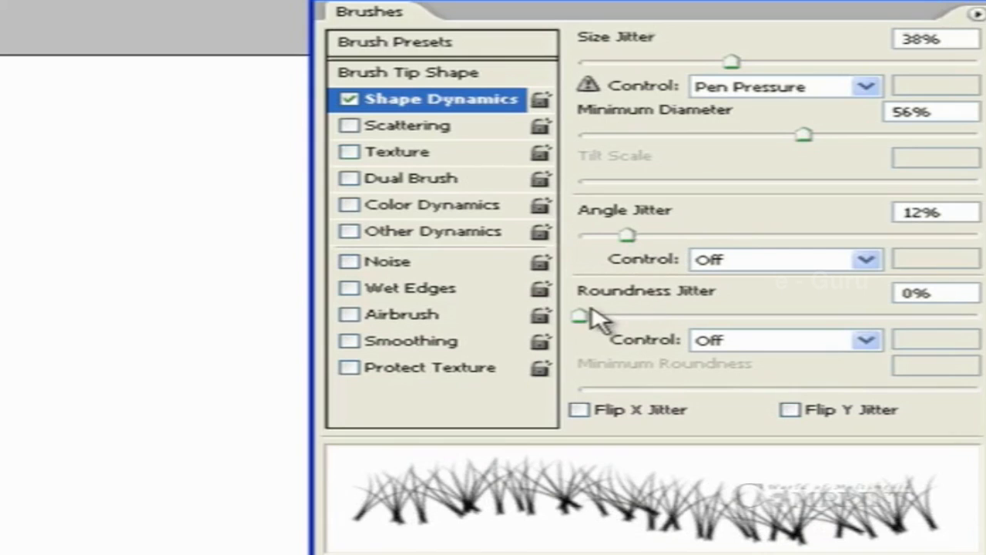
pyautogui.moveTo(579, 315); pyautogui.dragTo(595, 314)
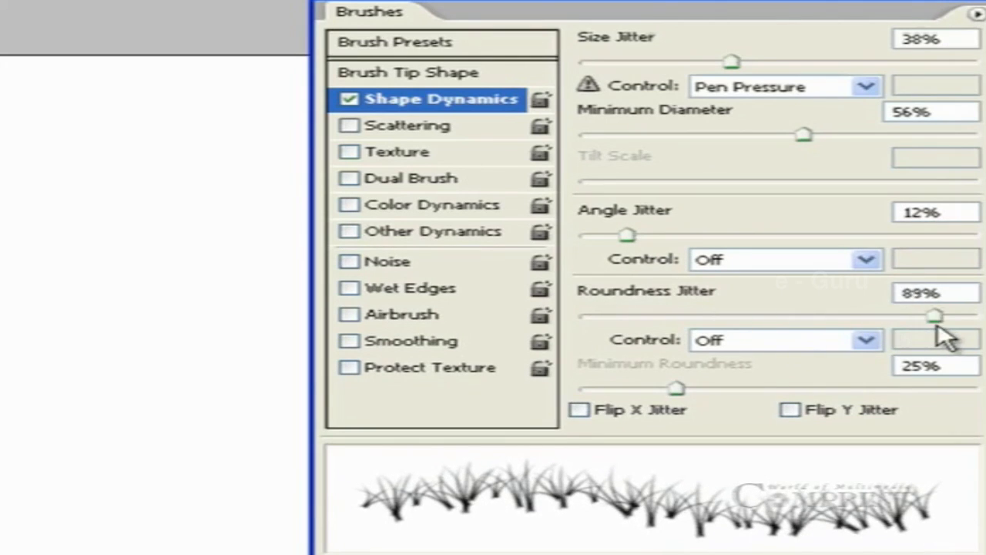
pyautogui.moveTo(974, 326)
pyautogui.mouseDown()
pyautogui.moveTo(570, 329)
pyautogui.moveTo(659, 317)
pyautogui.moveTo(951, 322)
pyautogui.moveTo(591, 331)
pyautogui.moveTo(900, 324)
pyautogui.moveTo(670, 328)
pyautogui.moveTo(694, 333)
pyautogui.moveTo(684, 333)
pyautogui.mouseUp()
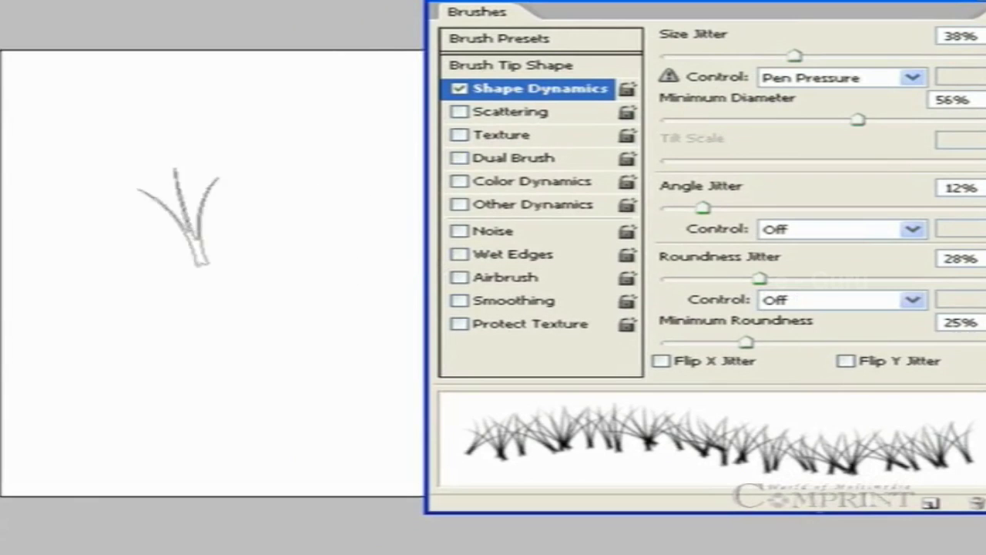
pyautogui.moveTo(67, 199)
pyautogui.mouseDown()
pyautogui.moveTo(134, 195)
pyautogui.moveTo(281, 158)
pyautogui.moveTo(343, 161)
pyautogui.mouseUp()
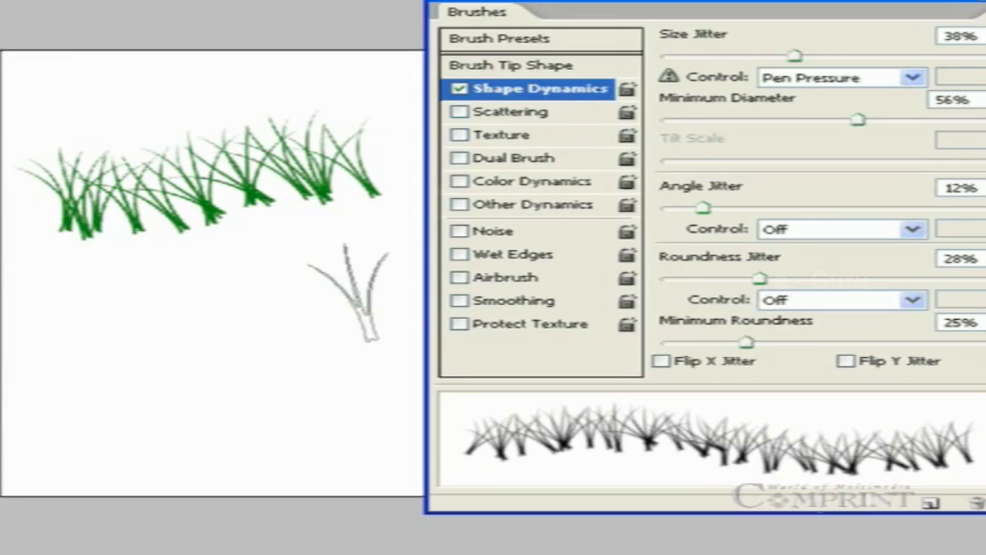
pyautogui.moveTo(101, 286)
pyautogui.mouseDown()
pyautogui.moveTo(89, 281)
pyautogui.moveTo(351, 289)
pyautogui.mouseUp()
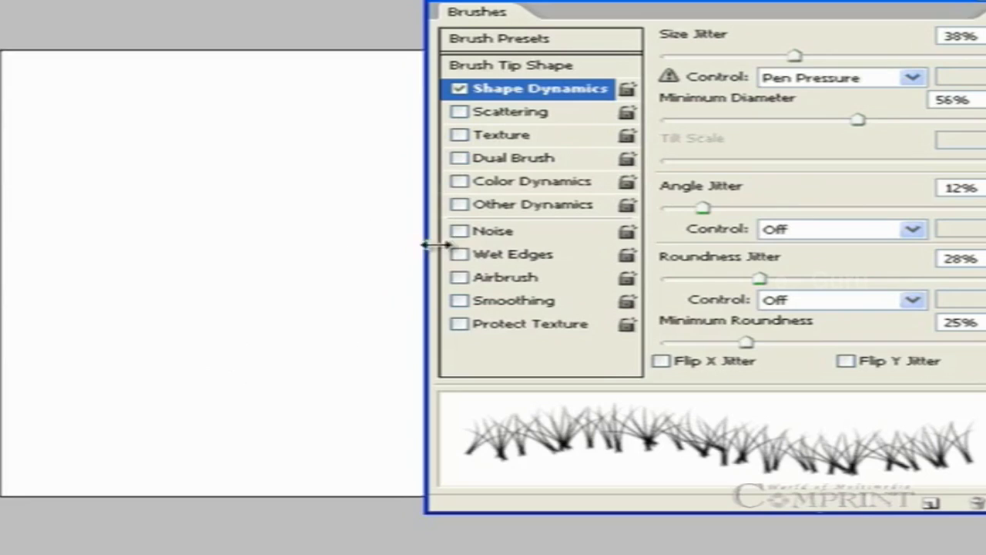
# Enable Color Dynamics with a 62% Foreground/Background Jitter, test it with overlapping grass strokes and undo them
pyautogui.click(509, 182)
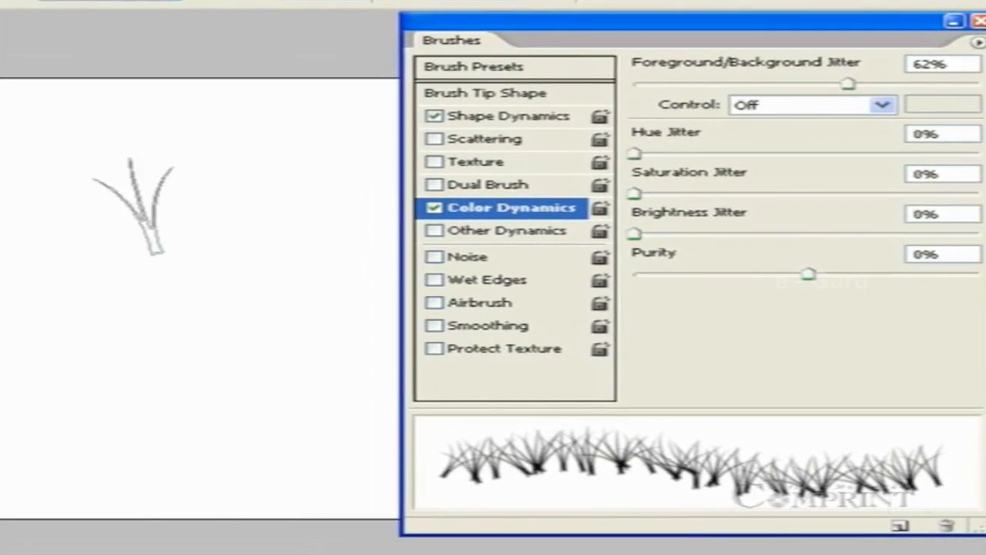
pyautogui.click(74, 179)
pyautogui.moveTo(74, 181)
pyautogui.mouseDown()
pyautogui.moveTo(319, 196)
pyautogui.moveTo(85, 196)
pyautogui.moveTo(261, 196)
pyautogui.moveTo(149, 217)
pyautogui.moveTo(67, 219)
pyautogui.moveTo(330, 203)
pyautogui.mouseUp()
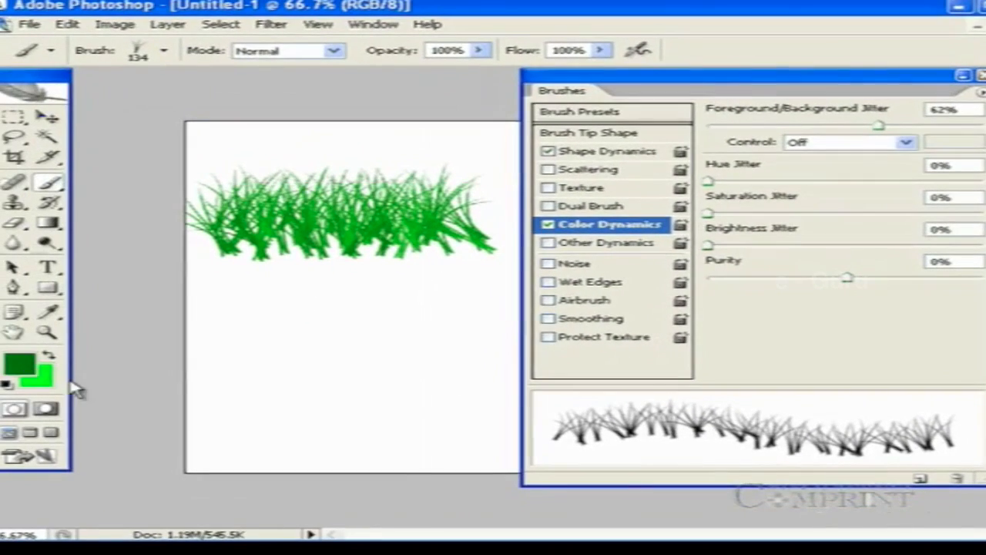
pyautogui.moveTo(256, 245); pyautogui.dragTo(436, 242)
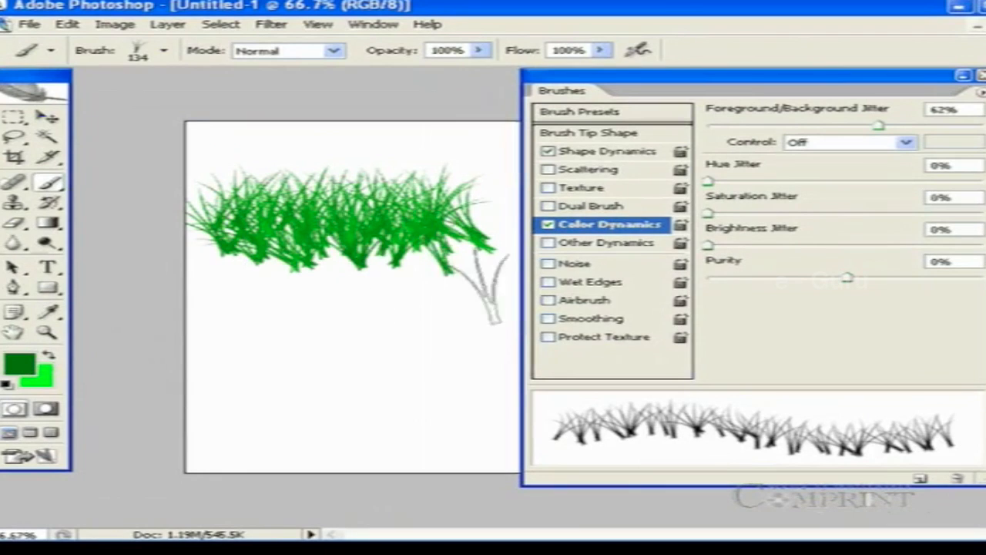
pyautogui.hotkey('ctrl', 'alt', 'z')
pyautogui.hotkey('ctrl', 'alt', 'z')
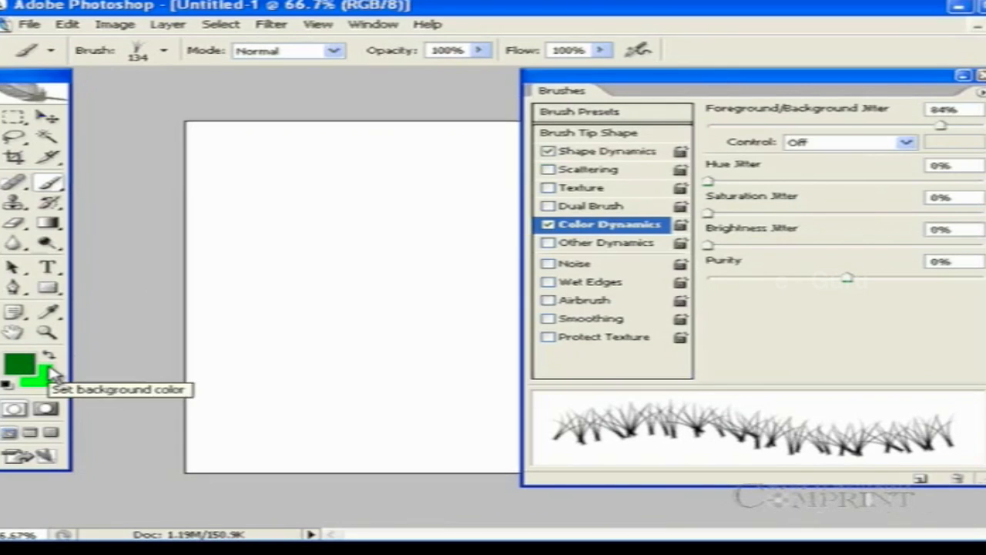
# Set the Foreground/Background Jitter to 84% and cover the upper part of the canvas with test grass strokes
pyautogui.click(204, 169)
pyautogui.moveTo(204, 169)
pyautogui.mouseDown()
pyautogui.moveTo(441, 172)
pyautogui.moveTo(244, 218)
pyautogui.moveTo(294, 218)
pyautogui.mouseUp()
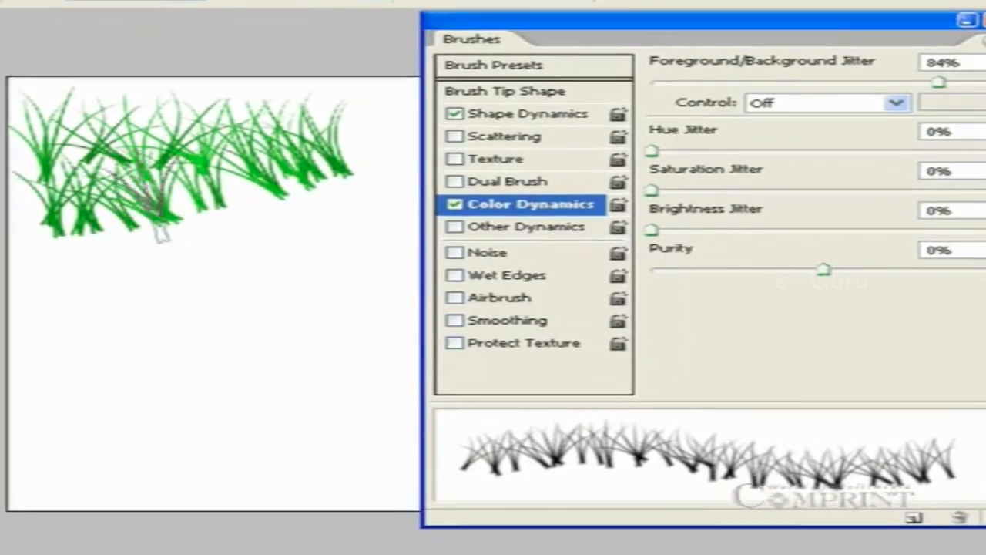
pyautogui.moveTo(160, 231)
pyautogui.mouseDown()
pyautogui.moveTo(352, 209)
pyautogui.moveTo(15, 206)
pyautogui.moveTo(286, 220)
pyautogui.moveTo(181, 258)
pyautogui.moveTo(40, 264)
pyautogui.moveTo(393, 275)
pyautogui.moveTo(99, 286)
pyautogui.moveTo(92, 303)
pyautogui.moveTo(110, 308)
pyautogui.moveTo(10, 253)
pyautogui.moveTo(66, 286)
pyautogui.moveTo(6, 231)
pyautogui.mouseUp()
pyautogui.moveTo(8, 115)
pyautogui.mouseDown()
pyautogui.moveTo(208, 74)
pyautogui.moveTo(44, 88)
pyautogui.moveTo(256, 104)
pyautogui.moveTo(350, 216)
pyautogui.mouseUp()
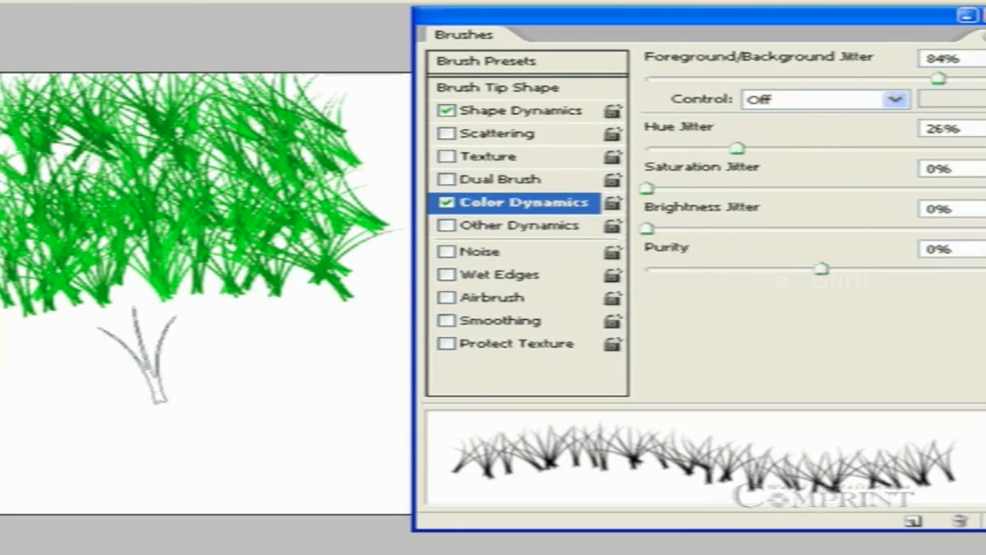
# Set the Hue Jitter to 26%, paint a test row of grass below the others and revert the image
pyautogui.moveTo(33, 351)
pyautogui.mouseDown()
pyautogui.moveTo(340, 329)
pyautogui.moveTo(287, 344)
pyautogui.moveTo(14, 365)
pyautogui.moveTo(219, 375)
pyautogui.moveTo(358, 360)
pyautogui.moveTo(397, 341)
pyautogui.moveTo(34, 337)
pyautogui.moveTo(200, 352)
pyautogui.moveTo(231, 366)
pyautogui.mouseUp()
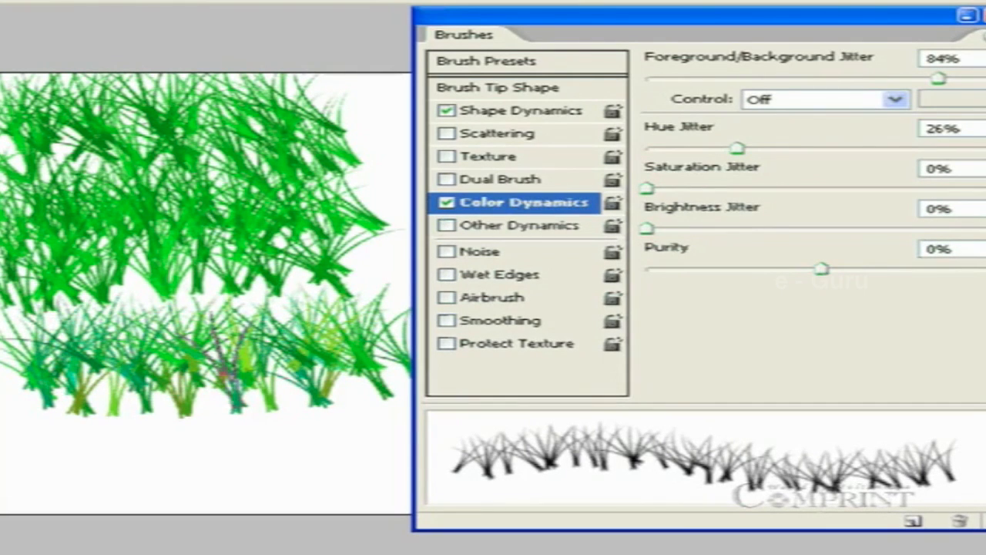
pyautogui.press('F12')
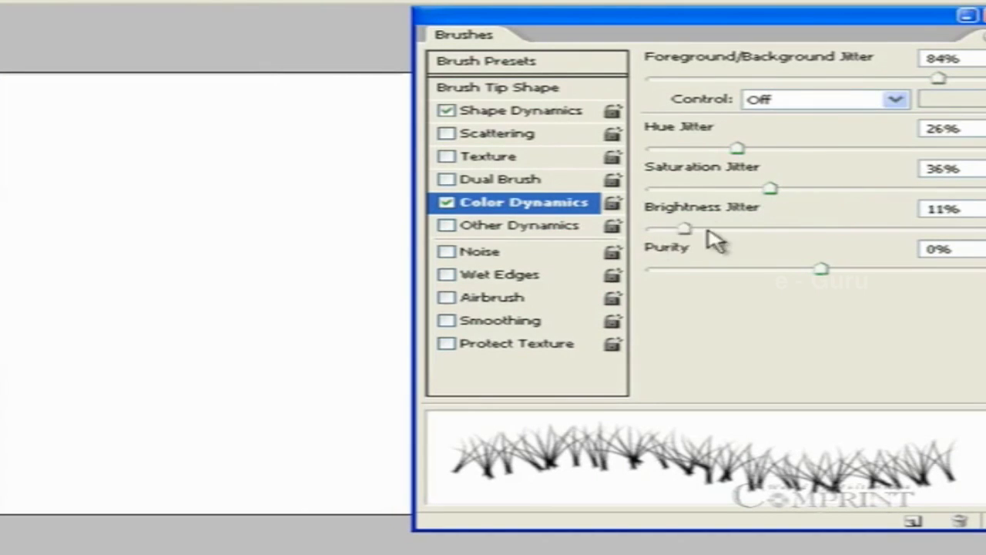
# Set the Saturation Jitter to 36% and Brightness Jitter to 64%, and paint test rows of grass
pyautogui.moveTo(860, 229); pyautogui.dragTo(871, 229)
pyautogui.moveTo(23, 158)
pyautogui.mouseDown()
pyautogui.moveTo(279, 158)
pyautogui.moveTo(178, 224)
pyautogui.moveTo(100, 231)
pyautogui.moveTo(324, 231)
pyautogui.moveTo(104, 266)
pyautogui.moveTo(327, 266)
pyautogui.mouseUp()
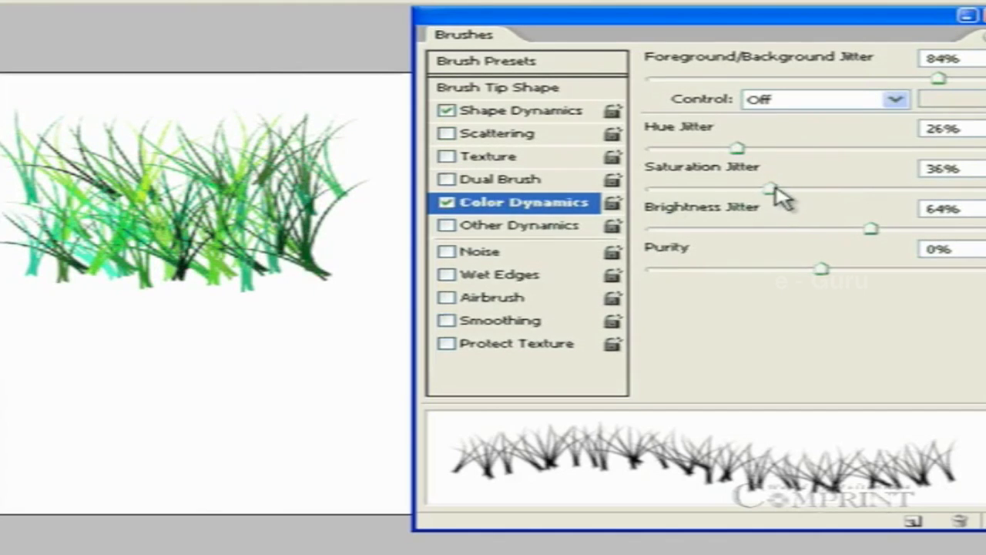
pyautogui.moveTo(15, 378)
pyautogui.mouseDown()
pyautogui.moveTo(183, 343)
pyautogui.moveTo(343, 340)
pyautogui.moveTo(54, 351)
pyautogui.mouseUp()
# Set the Brightness Jitter to 87% and Saturation Jitter to 82%, and paint further test rows of grass
pyautogui.moveTo(923, 229); pyautogui.dragTo(951, 230)
pyautogui.moveTo(27, 455)
pyautogui.mouseDown()
pyautogui.moveTo(305, 446)
pyautogui.moveTo(20, 456)
pyautogui.moveTo(352, 456)
pyautogui.moveTo(276, 473)
pyautogui.moveTo(23, 471)
pyautogui.mouseUp()
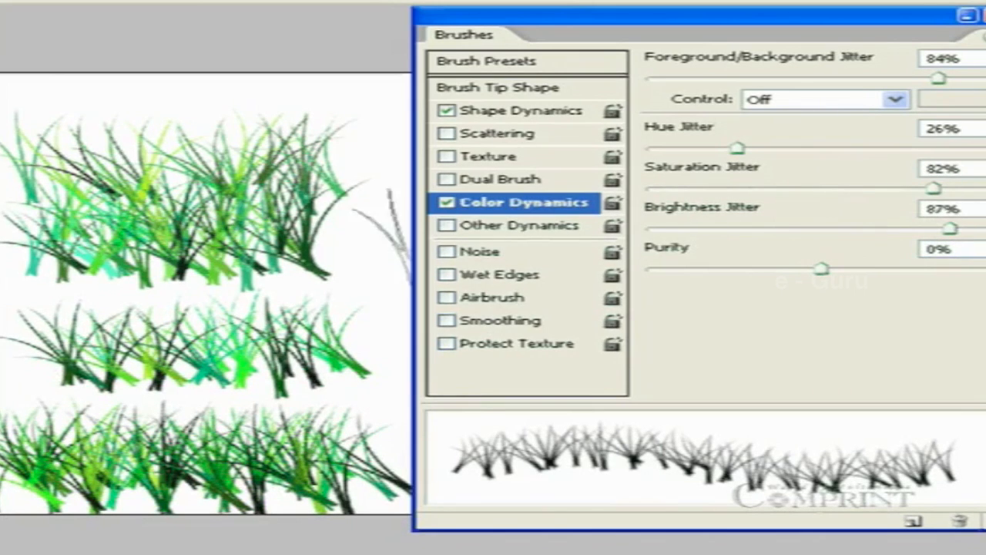
pyautogui.moveTo(77, 132)
pyautogui.mouseDown()
pyautogui.moveTo(115, 115)
pyautogui.moveTo(370, 100)
pyautogui.moveTo(116, 131)
pyautogui.moveTo(362, 115)
pyautogui.mouseUp()
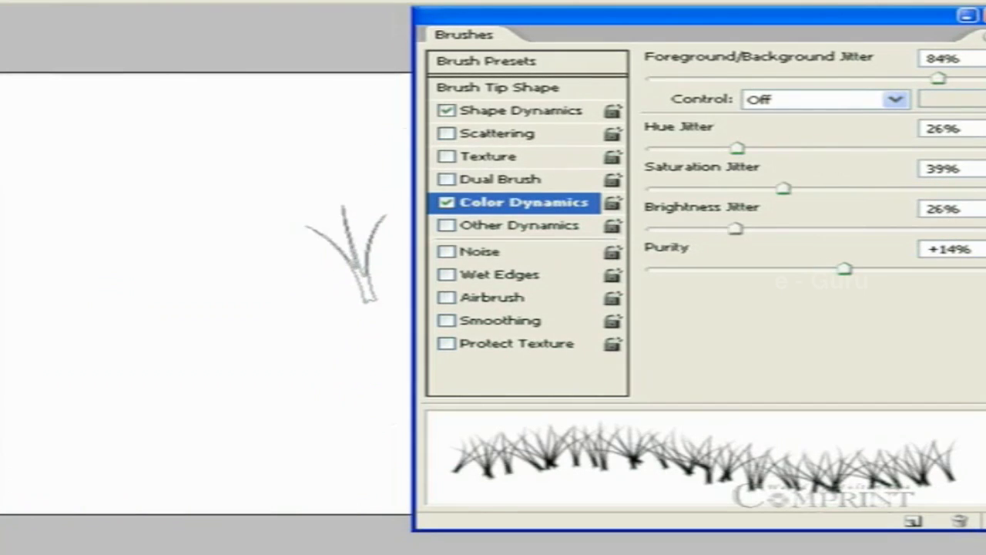
# Set the Saturation Jitter to 39%, Brightness Jitter to 26% and Purity to +14%, and test them with rows of grass
pyautogui.moveTo(71, 208)
pyautogui.mouseDown()
pyautogui.moveTo(286, 216)
pyautogui.moveTo(36, 262)
pyautogui.moveTo(351, 262)
pyautogui.mouseUp()
pyautogui.moveTo(347, 307)
pyautogui.mouseDown()
pyautogui.moveTo(81, 324)
pyautogui.moveTo(274, 336)
pyautogui.moveTo(95, 370)
pyautogui.moveTo(144, 382)
pyautogui.moveTo(319, 382)
pyautogui.moveTo(77, 416)
pyautogui.moveTo(287, 424)
pyautogui.moveTo(283, 392)
pyautogui.moveTo(306, 395)
pyautogui.moveTo(200, 445)
pyautogui.moveTo(46, 472)
pyautogui.moveTo(8, 492)
pyautogui.moveTo(382, 500)
pyautogui.moveTo(139, 507)
pyautogui.moveTo(320, 473)
pyautogui.moveTo(318, 484)
pyautogui.moveTo(391, 461)
pyautogui.moveTo(19, 430)
pyautogui.moveTo(9, 418)
pyautogui.moveTo(262, 403)
pyautogui.moveTo(382, 384)
pyautogui.moveTo(393, 372)
pyautogui.moveTo(316, 349)
pyautogui.moveTo(131, 342)
pyautogui.moveTo(12, 355)
pyautogui.mouseUp()
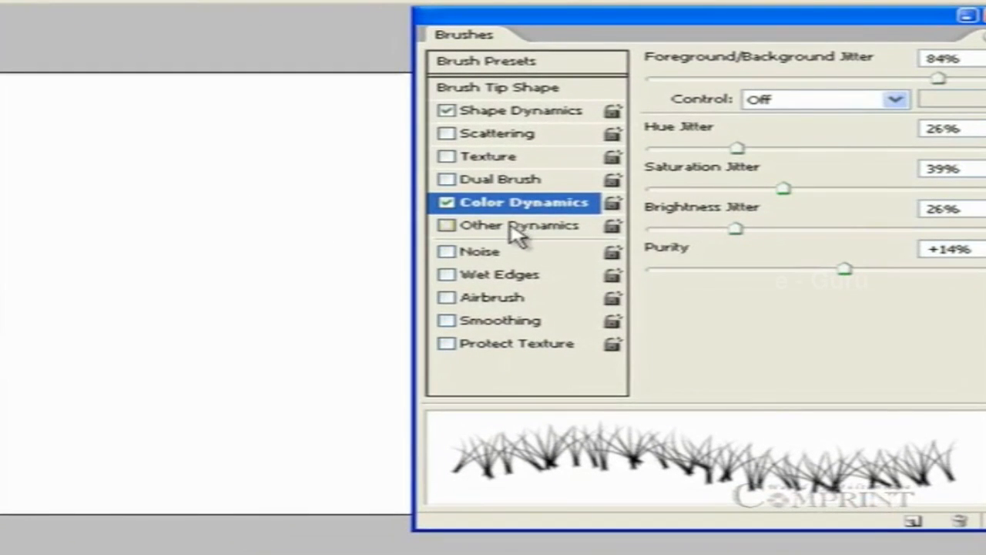
# Enable Other Dynamics with an Opacity Jitter of 55% and paint a test row of grass across the upper canvas
pyautogui.click(515, 227)
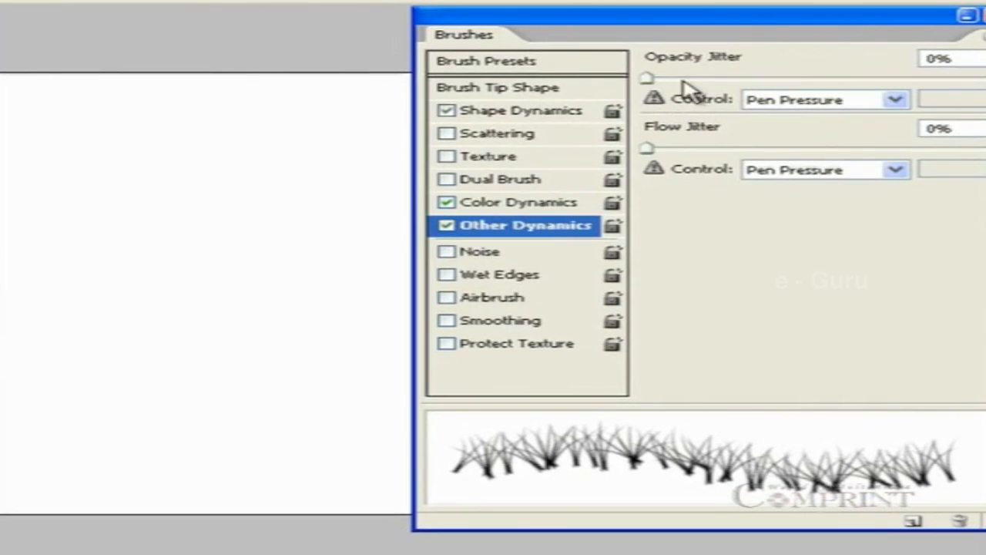
pyautogui.moveTo(650, 79)
pyautogui.mouseDown()
pyautogui.moveTo(821, 79)
pyautogui.moveTo(748, 97)
pyautogui.moveTo(832, 97)
pyautogui.mouseUp()
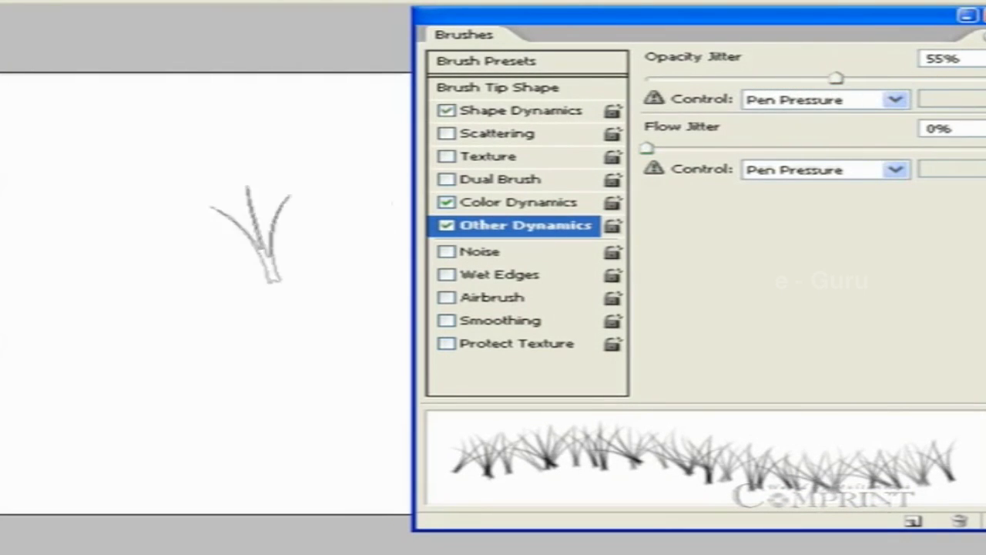
pyautogui.moveTo(31, 148)
pyautogui.mouseDown()
pyautogui.moveTo(320, 147)
pyautogui.moveTo(35, 147)
pyautogui.moveTo(308, 146)
pyautogui.mouseUp()
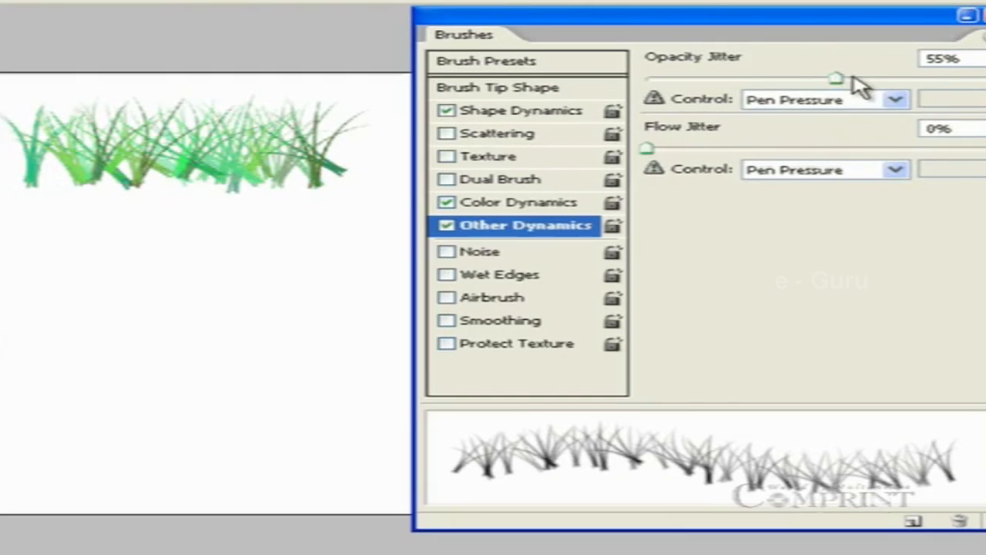
# Try the Opacity Jitter at 0% and at a high value, painting more test grass strokes below the first row
pyautogui.moveTo(813, 79); pyautogui.dragTo(672, 79)
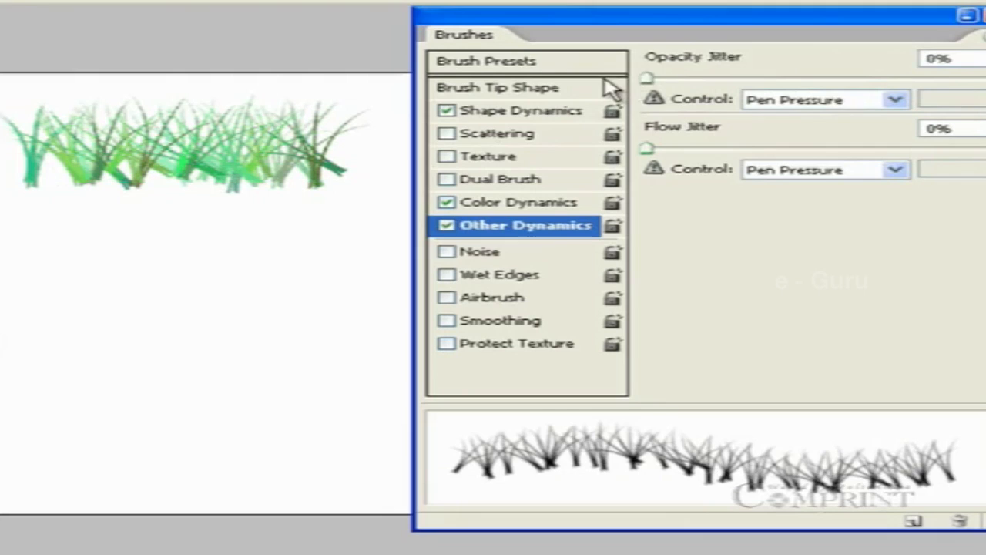
pyautogui.moveTo(609, 87); pyautogui.dragTo(971, 83)
pyautogui.moveTo(46, 235); pyautogui.dragTo(337, 226)
pyautogui.moveTo(27, 239)
pyautogui.mouseDown()
pyautogui.moveTo(339, 243)
pyautogui.moveTo(104, 256)
pyautogui.moveTo(15, 274)
pyautogui.moveTo(116, 285)
pyautogui.moveTo(332, 277)
pyautogui.moveTo(87, 376)
pyautogui.mouseUp()
pyautogui.moveTo(234, 439); pyautogui.dragTo(358, 369)
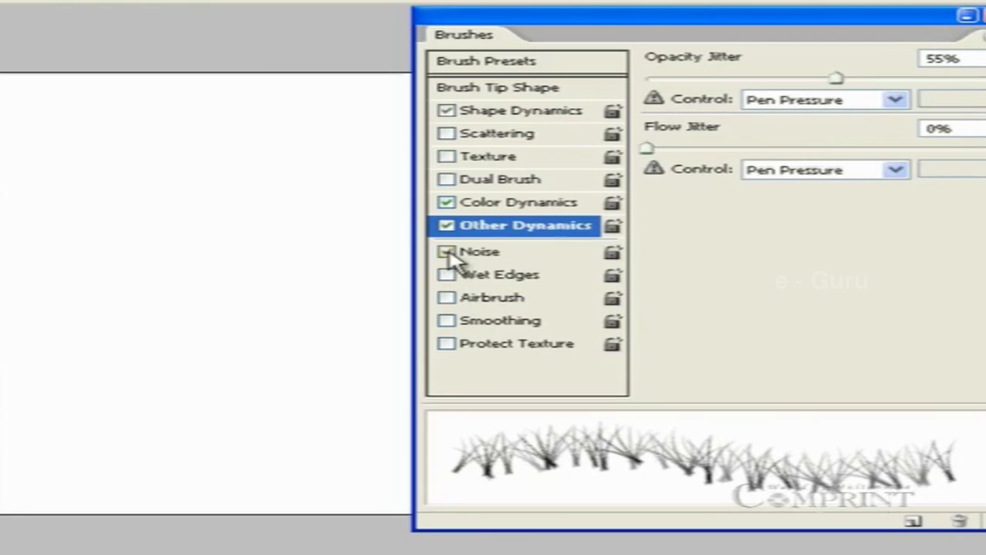
# Enable Noise for the brush, test it with grass strokes and undo them
pyautogui.click(447, 252)
pyautogui.moveTo(264, 242)
pyautogui.mouseDown()
pyautogui.moveTo(144, 242)
pyautogui.moveTo(275, 176)
pyautogui.moveTo(189, 277)
pyautogui.moveTo(212, 362)
pyautogui.moveTo(201, 420)
pyautogui.moveTo(323, 432)
pyautogui.moveTo(343, 485)
pyautogui.moveTo(254, 416)
pyautogui.mouseUp()
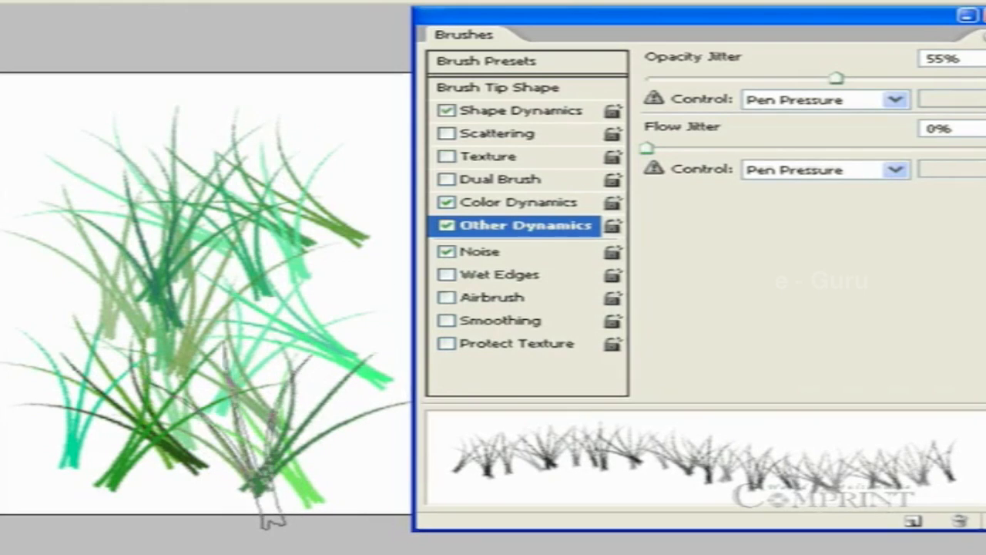
pyautogui.hotkey('ctrl', 'z')
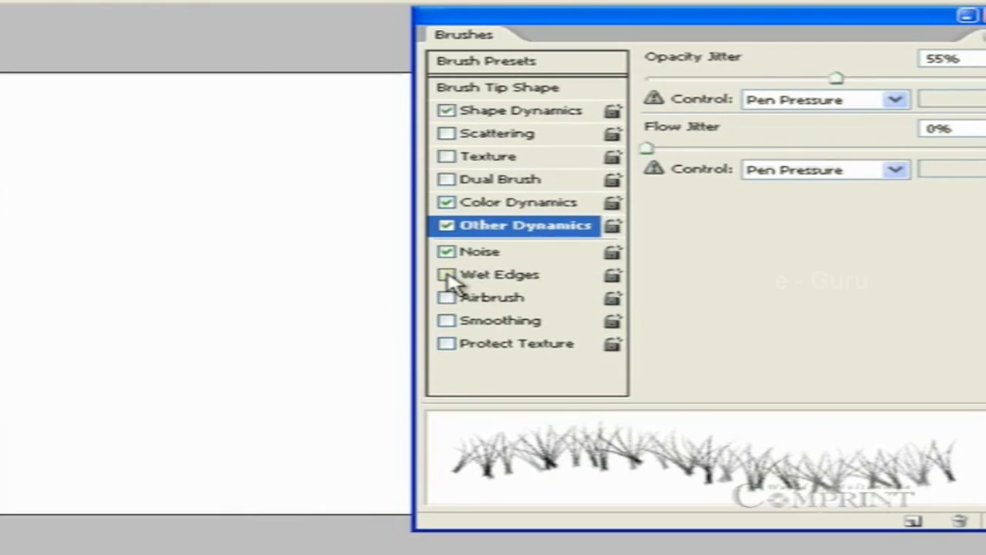
# Enable Wet Edges for the brush and paint test grass strokes over the middle and lower canvas
pyautogui.click(447, 276)
pyautogui.moveTo(141, 246)
pyautogui.mouseDown()
pyautogui.moveTo(89, 266)
pyautogui.moveTo(324, 270)
pyautogui.moveTo(177, 391)
pyautogui.moveTo(77, 414)
pyautogui.moveTo(237, 439)
pyautogui.moveTo(363, 486)
pyautogui.moveTo(266, 470)
pyautogui.moveTo(273, 482)
pyautogui.moveTo(177, 332)
pyautogui.mouseUp()
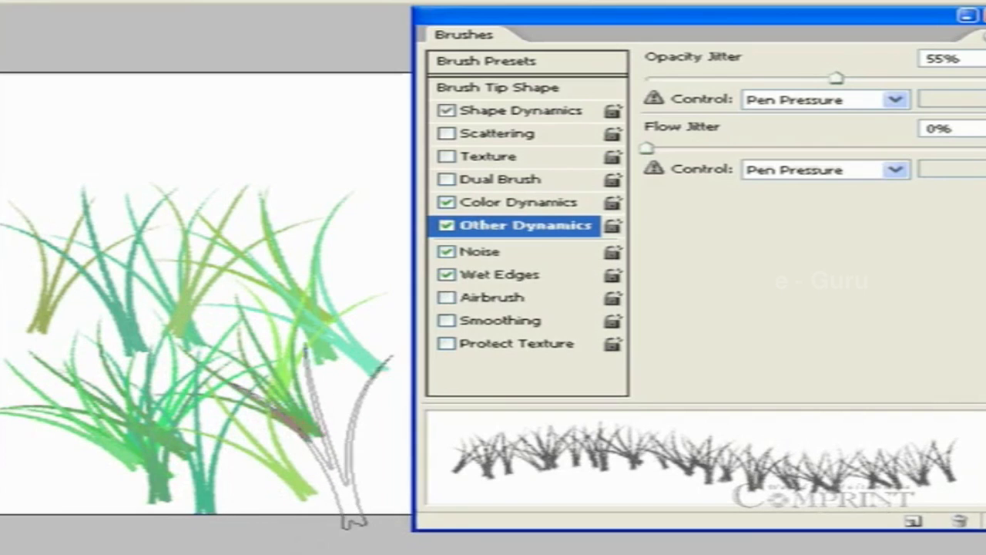